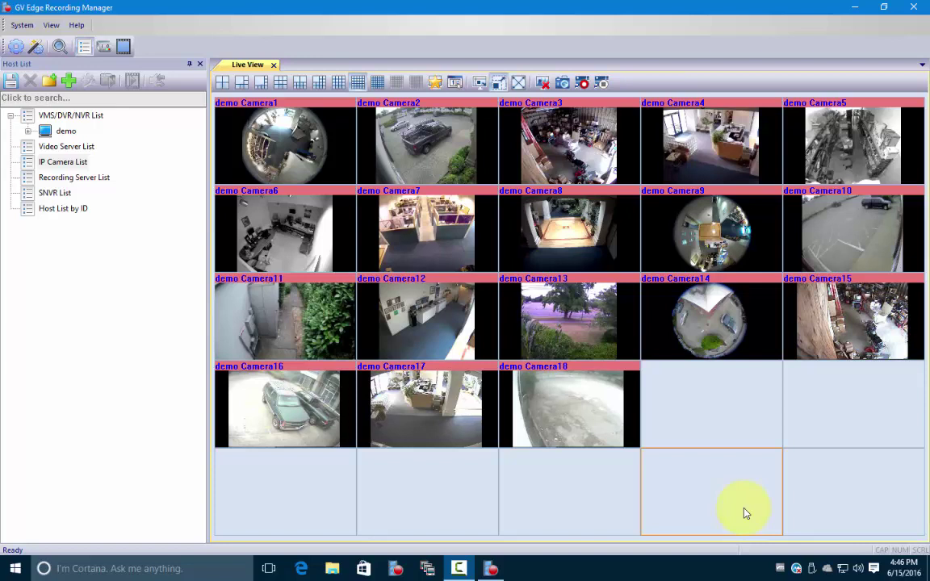
Open Remote Playback for Camera2 and scroll its date tree and Video Events list to the top.
left_click(731, 346)
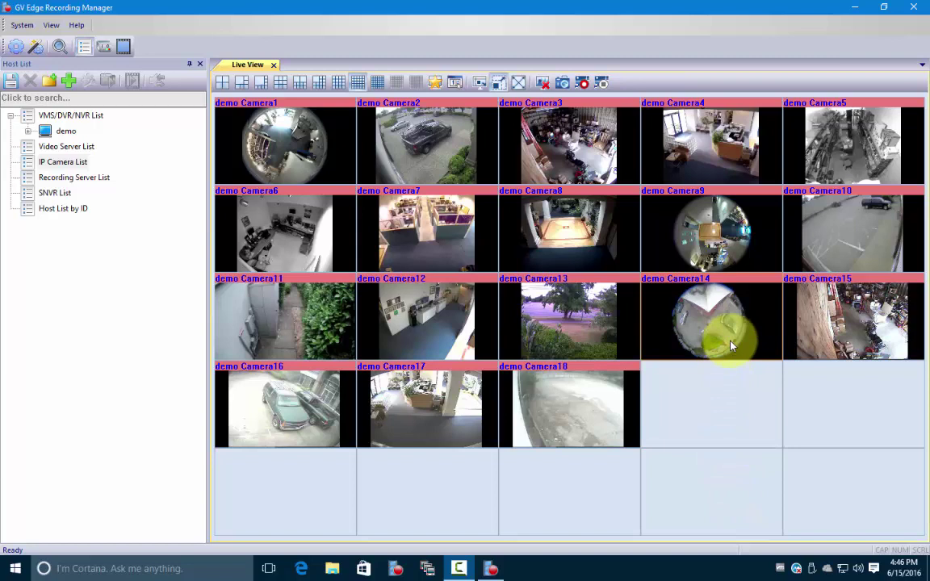
right_click(441, 137)
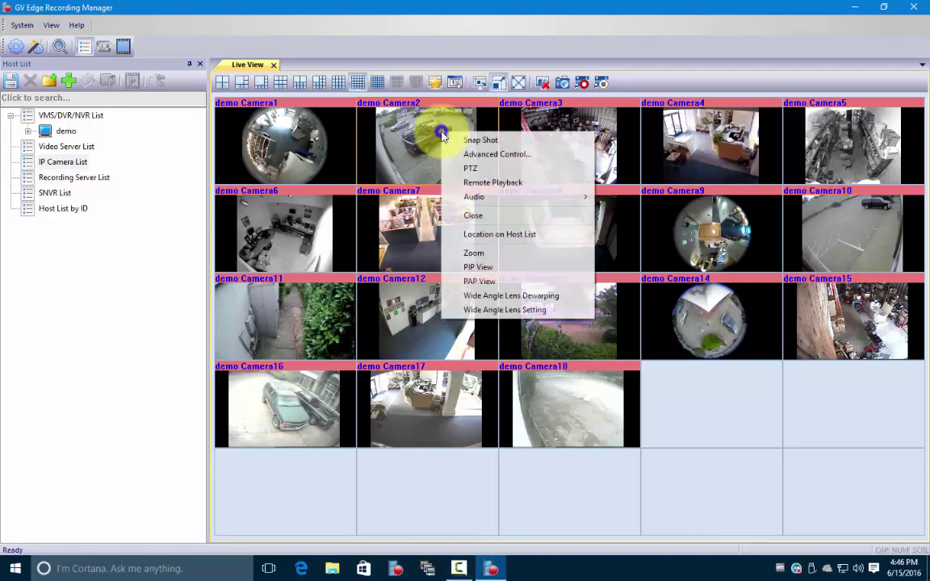
left_click(472, 183)
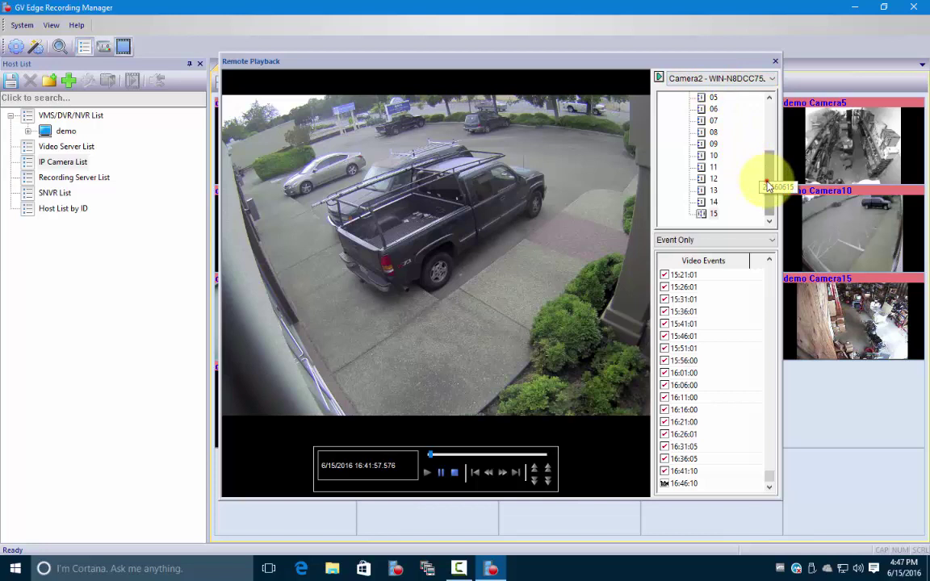
mouse_move(766, 182)
left_mouse_down()
mouse_move(764, 109)
mouse_move(760, 134)
left_mouse_up()
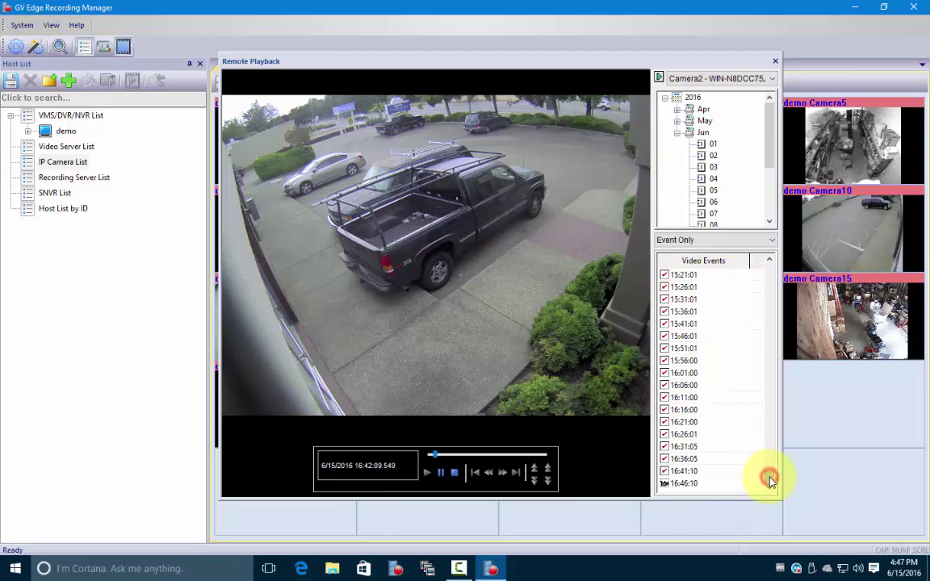
mouse_move(769, 481)
left_mouse_down()
mouse_move(785, 291)
mouse_move(762, 491)
mouse_move(770, 335)
left_mouse_up()
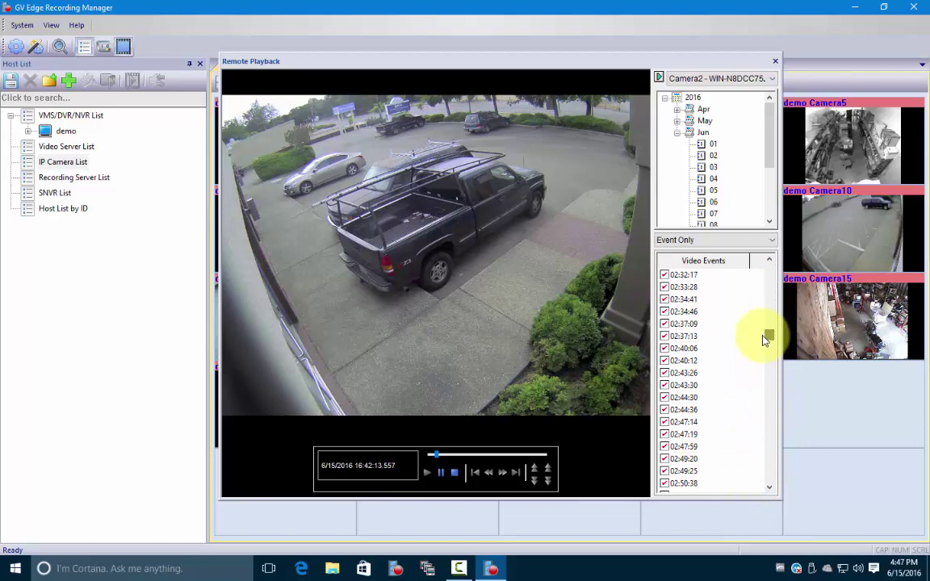
Load Camera2's June 5 22:52:00 event, stop and step it back, then advance to 22:54:55.
left_click(714, 191)
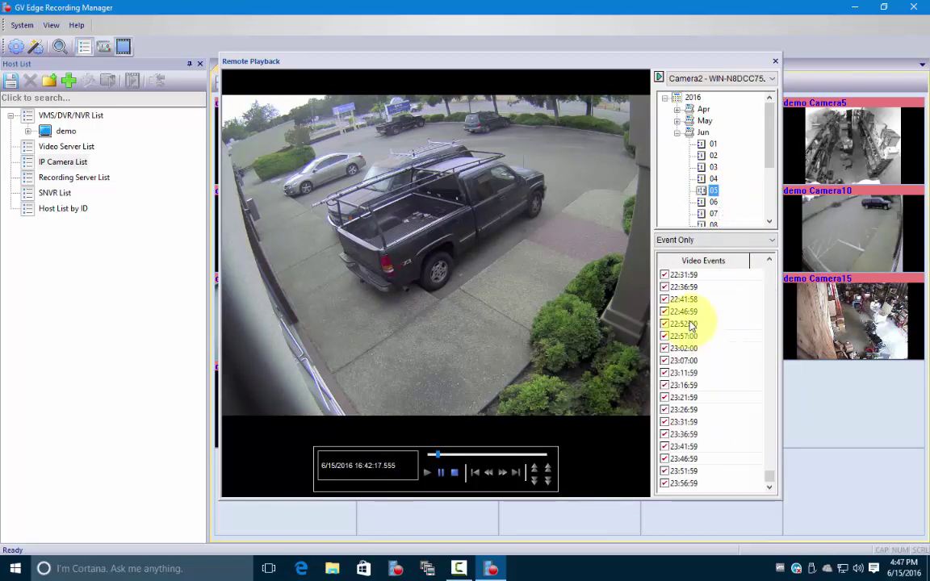
double_click(687, 324)
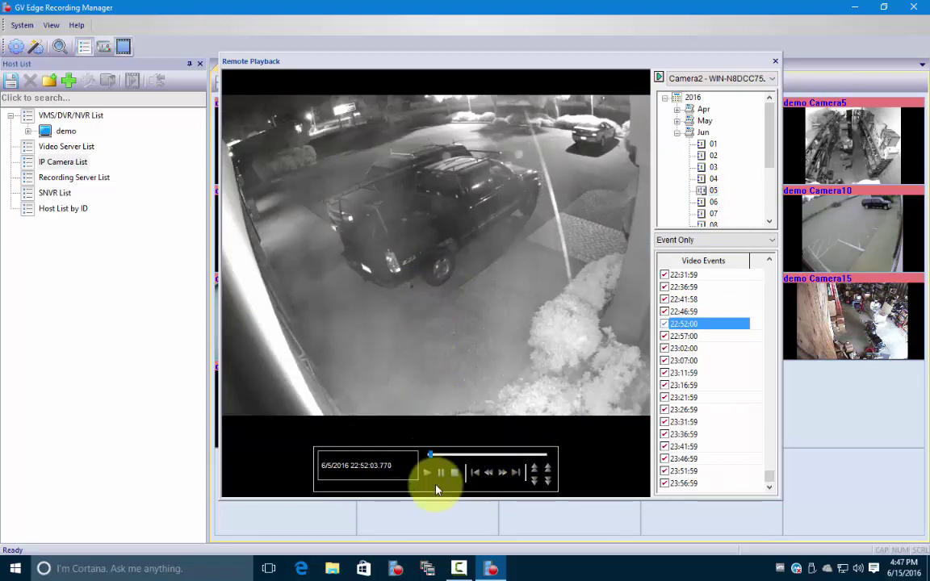
left_click(441, 474)
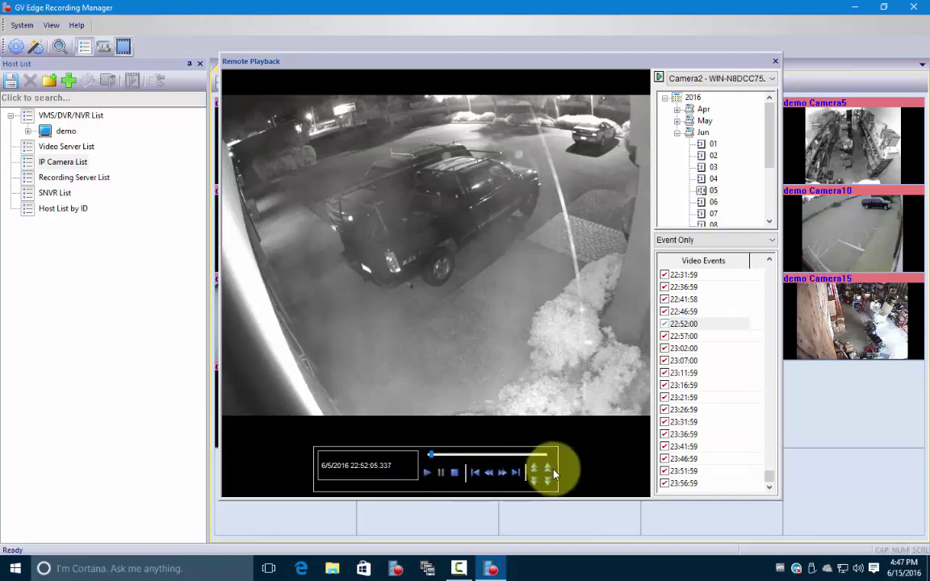
left_click(487, 476)
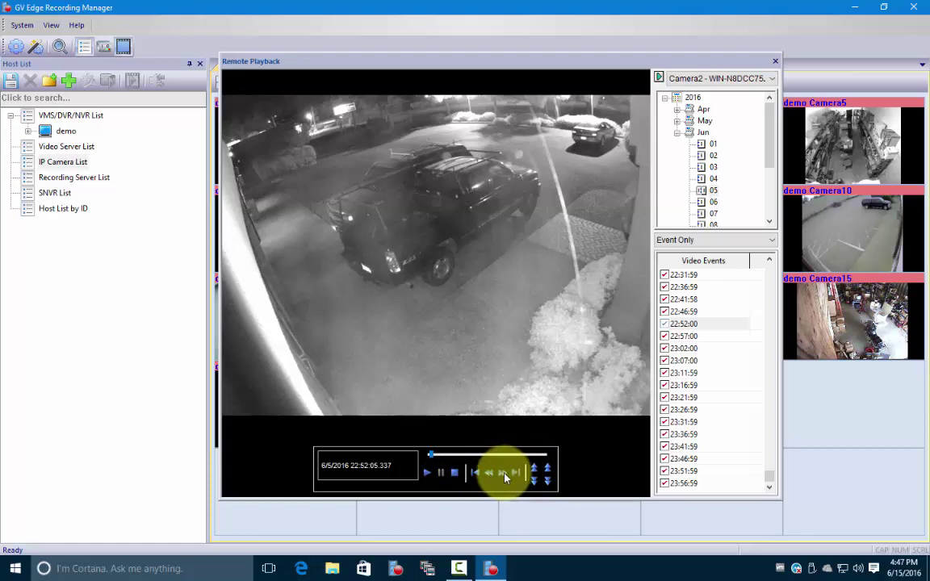
left_click(432, 457)
left_click_drag(434, 458, 452, 468)
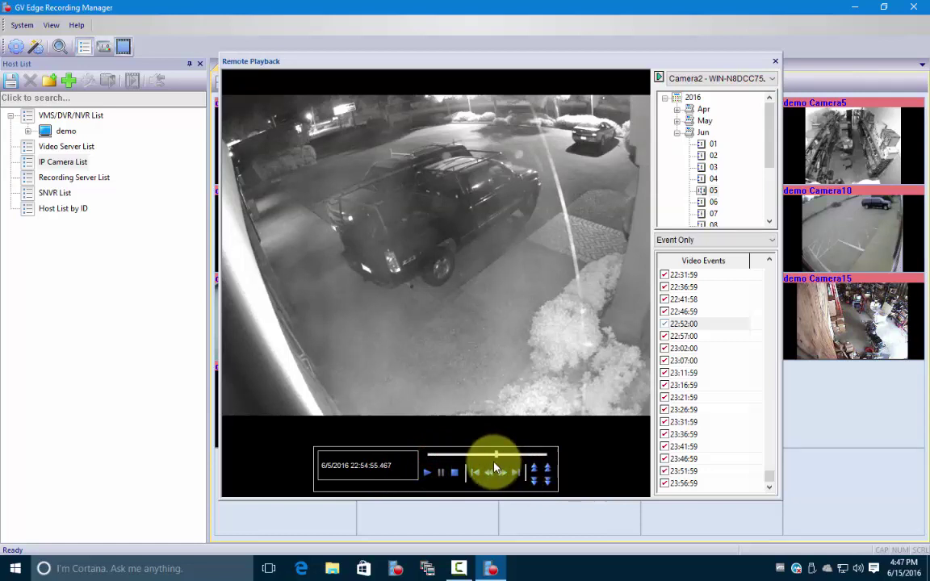
Start a Save as Avi export of the clip with the range 22:52:02 to 22:57:00.
right_click(428, 242)
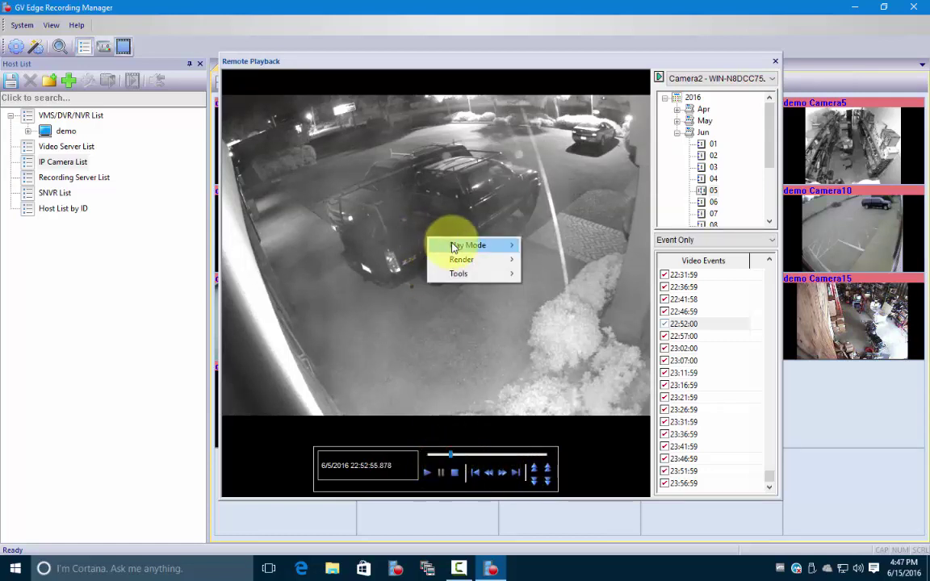
mouse_move(459, 274)
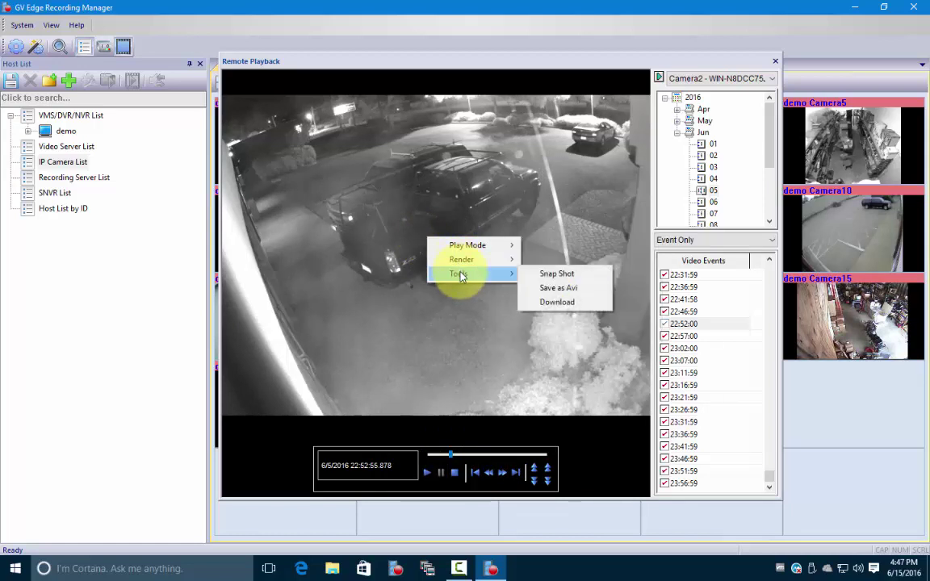
left_click(555, 289)
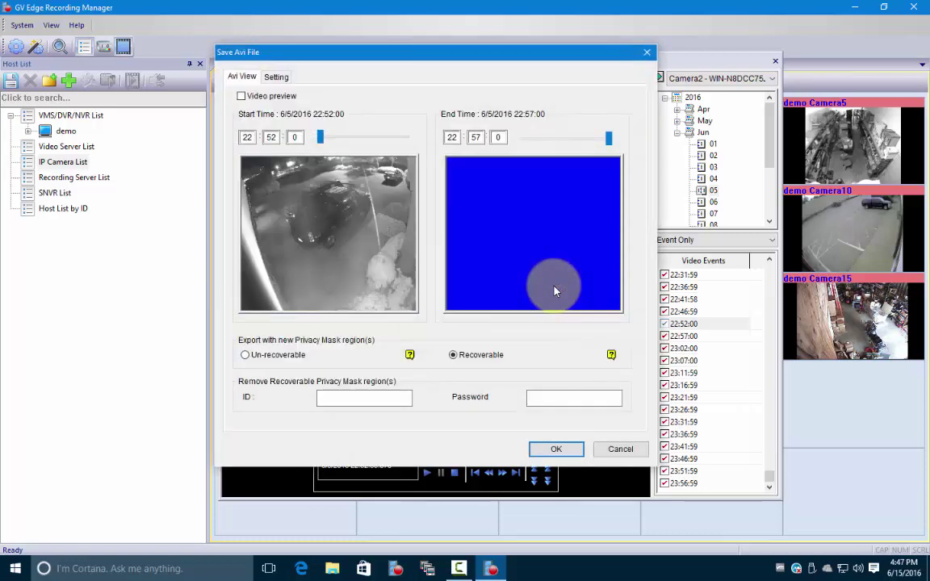
left_click(320, 139)
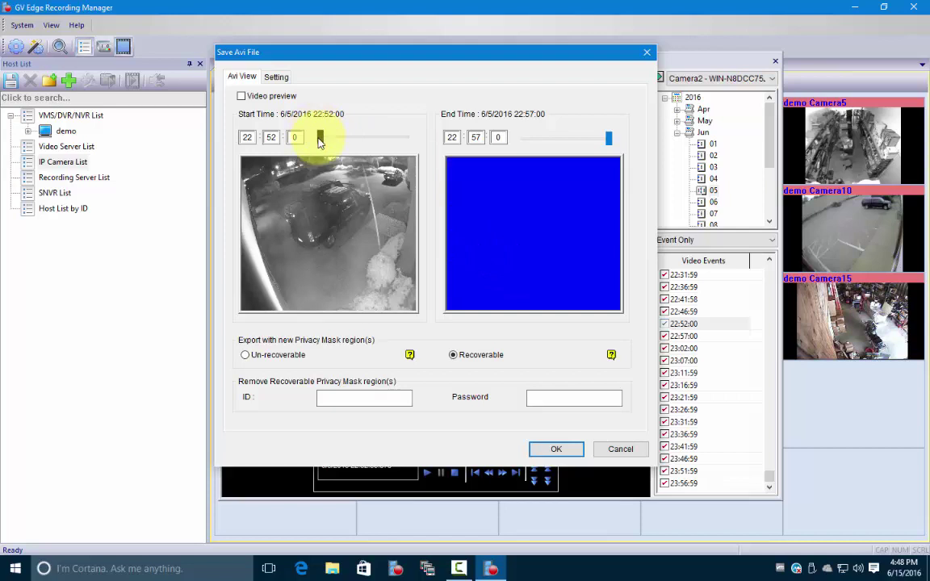
mouse_move(320, 141)
left_mouse_down()
mouse_move(348, 146)
mouse_move(325, 141)
left_mouse_up()
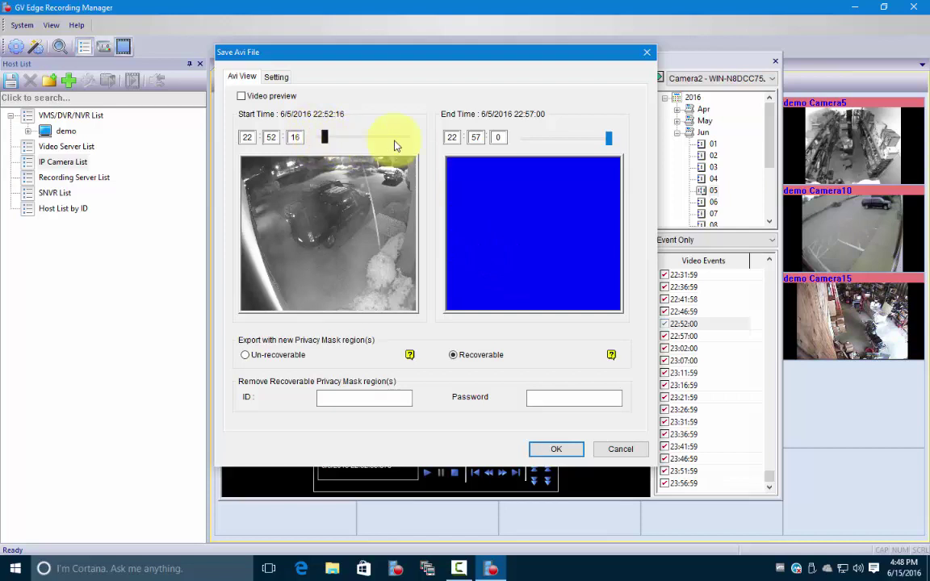
left_click(609, 141)
mouse_move(609, 140)
left_mouse_down()
mouse_move(560, 142)
mouse_move(608, 141)
left_mouse_up()
left_click(324, 139)
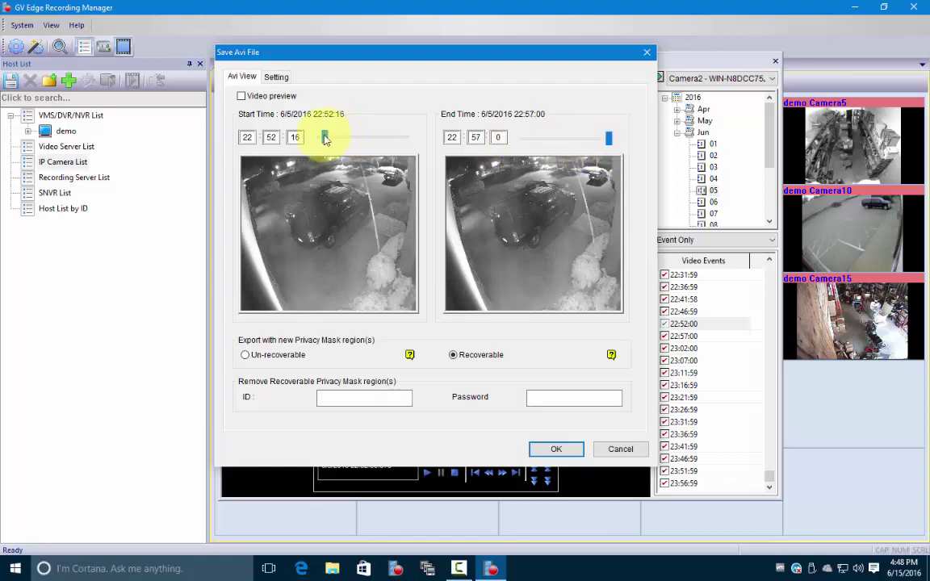
left_click_drag(324, 138, 321, 139)
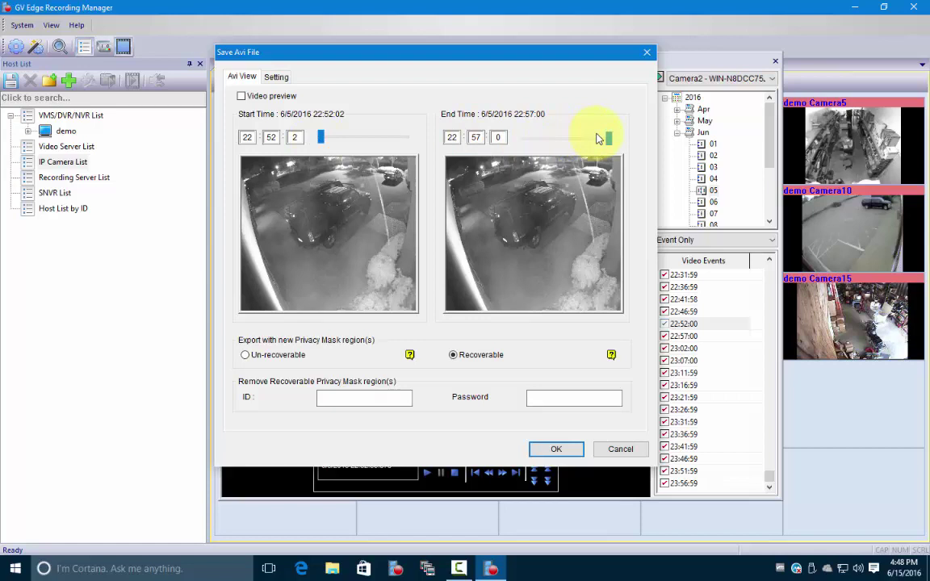
left_click(369, 397)
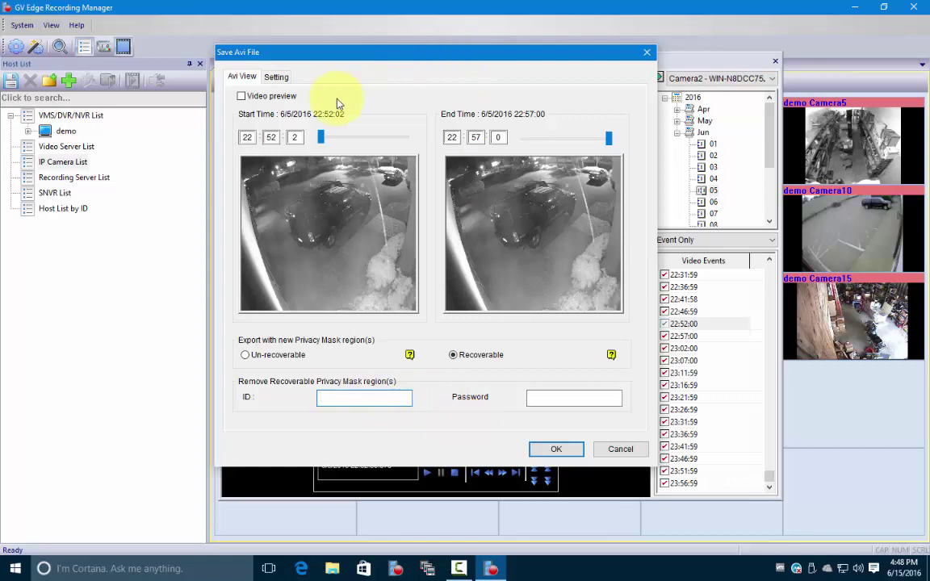
Review the export Setting tab and keep Geo H264 as the codec for Camera2.
left_click(279, 79)
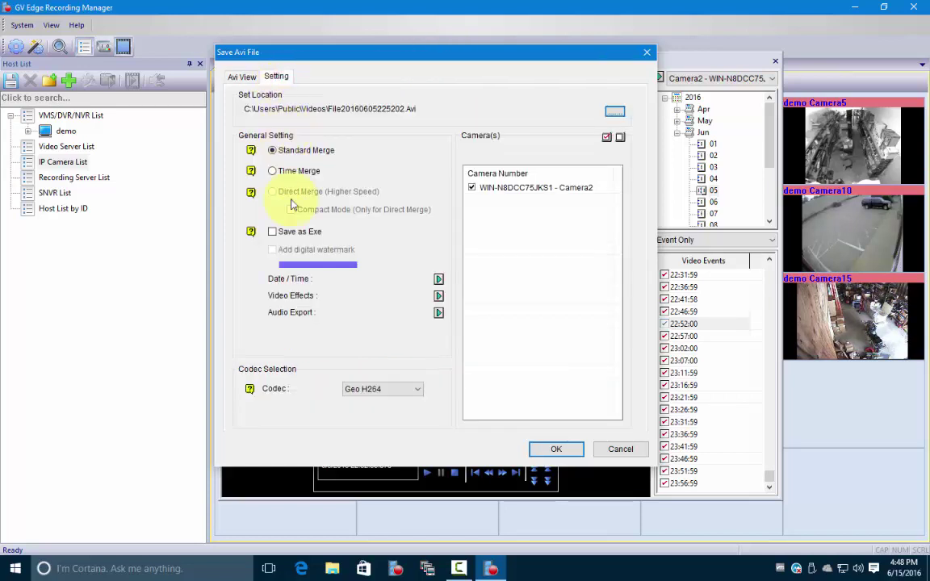
left_click(411, 389)
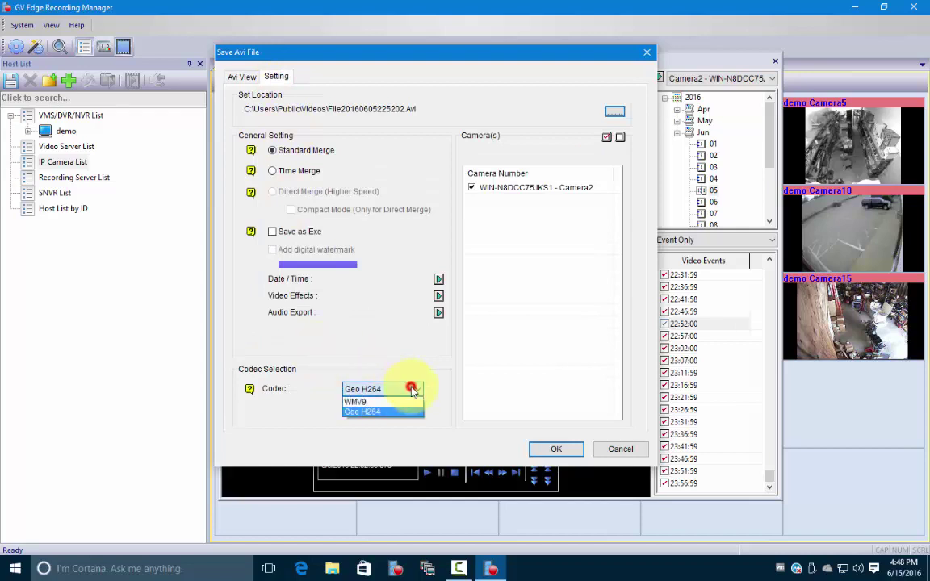
left_click(281, 434)
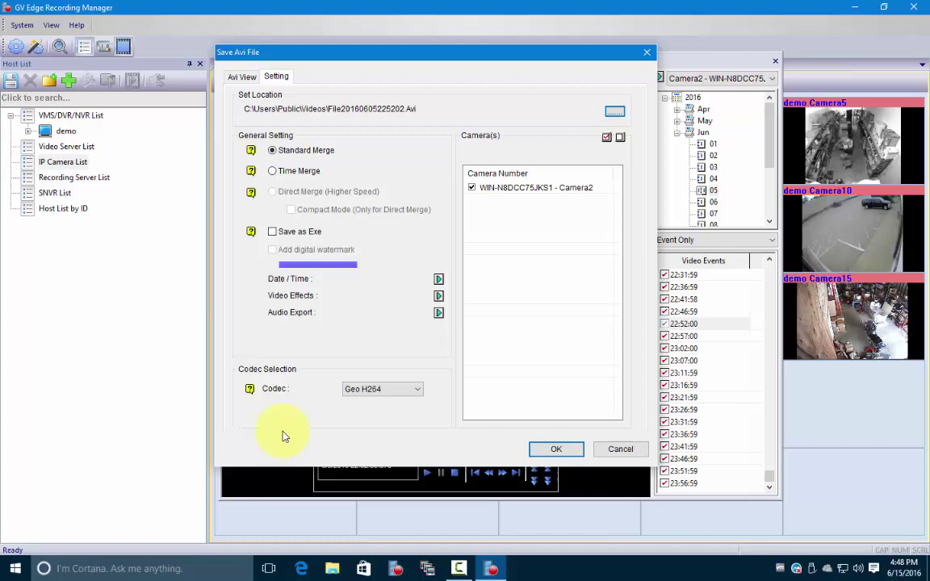
Cancel the AVI export, close Remote Playback, and reopen it with the F10 toolbar button.
left_click(622, 450)
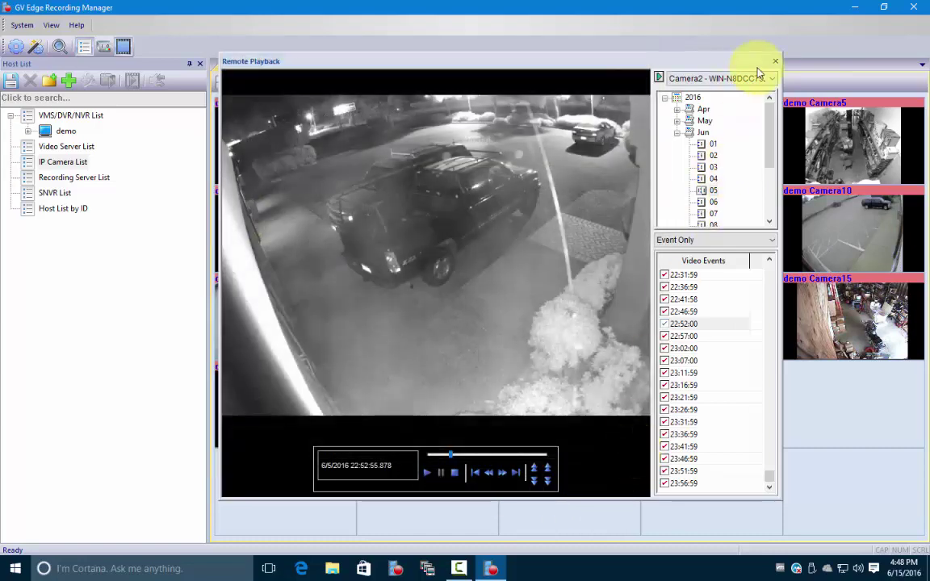
left_click(774, 63)
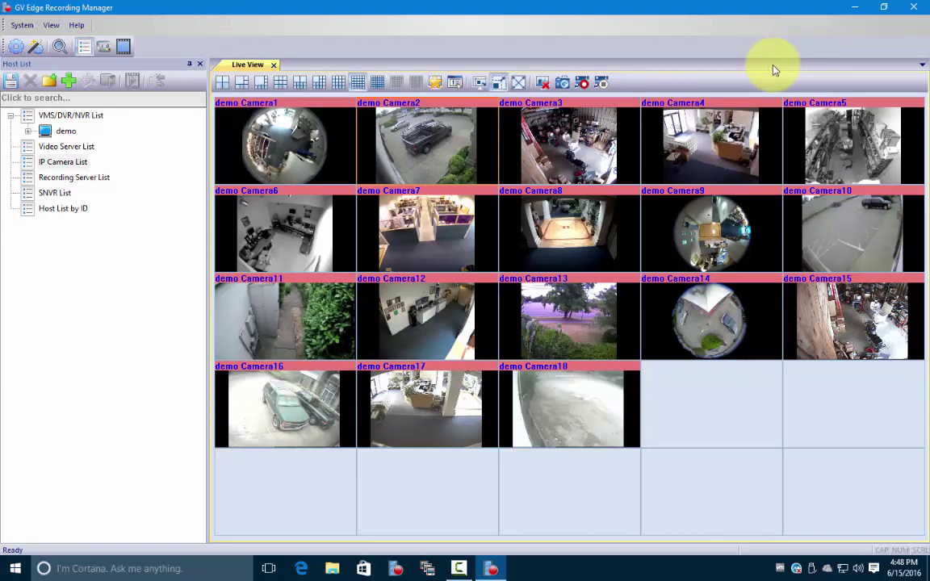
left_click(124, 47)
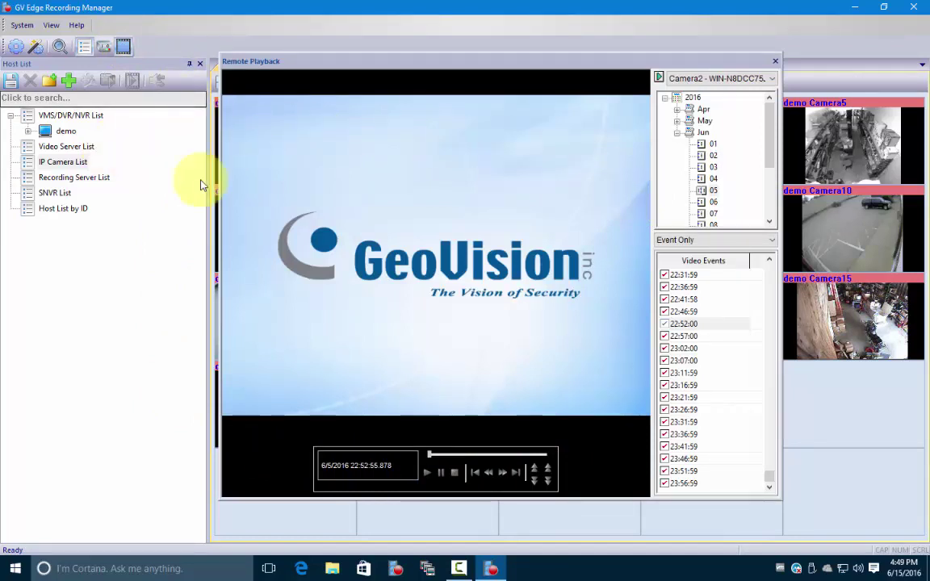
Expand demo > Camera List, load Camera5 into playback, then select the demo host to load all cameras.
left_click(28, 131)
left_click(45, 146)
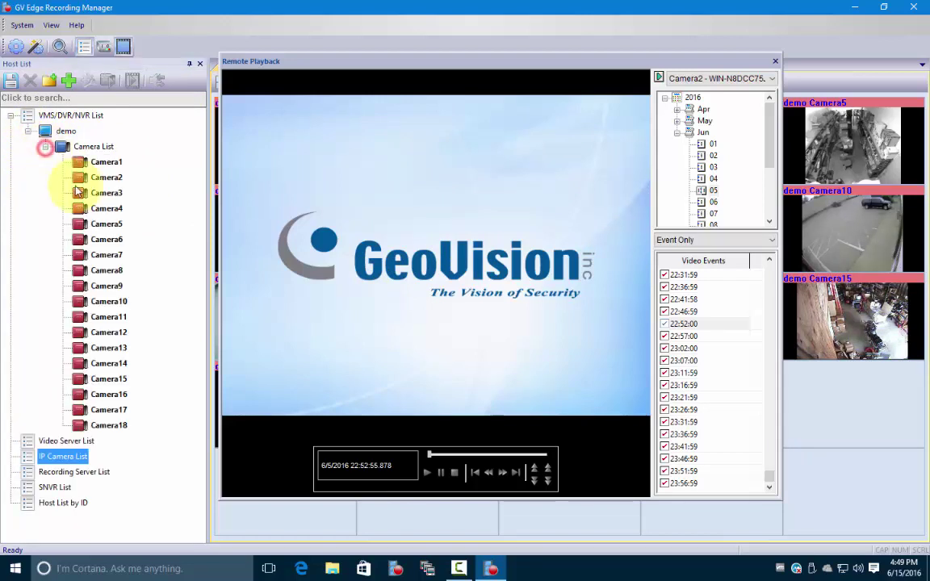
left_click_drag(101, 223, 460, 198)
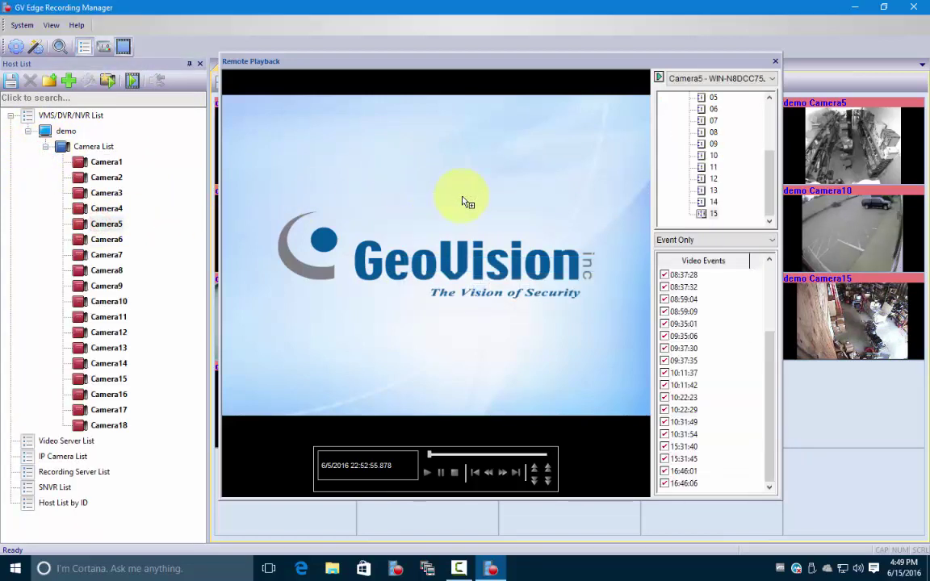
left_click(769, 78)
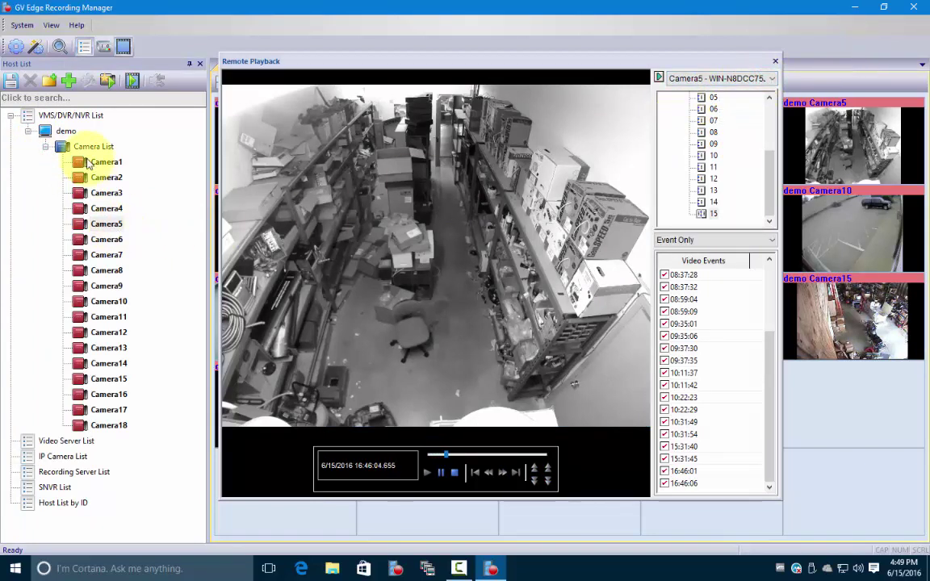
left_click(28, 130)
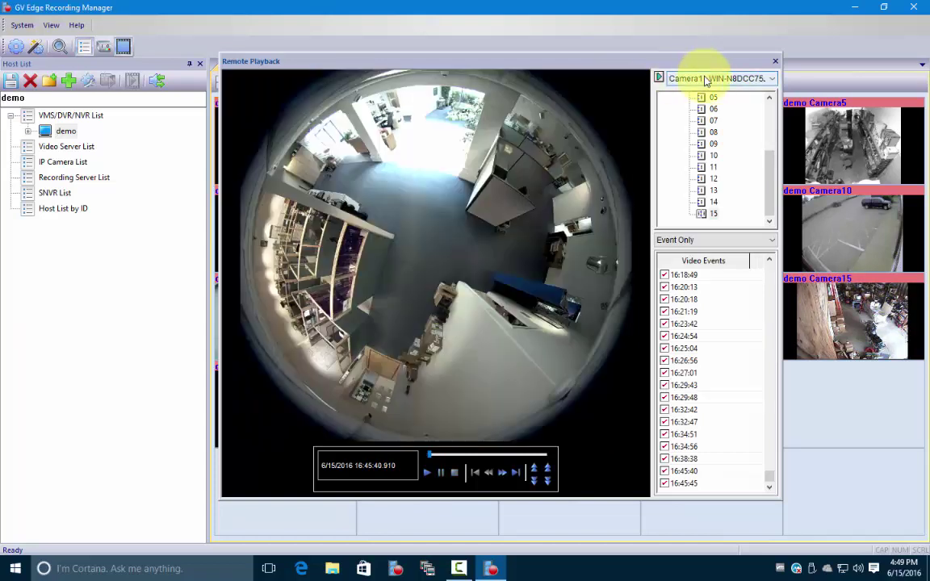
Switch Remote Playback to Camera16 and scroll its date tree back to the top.
left_click(773, 78)
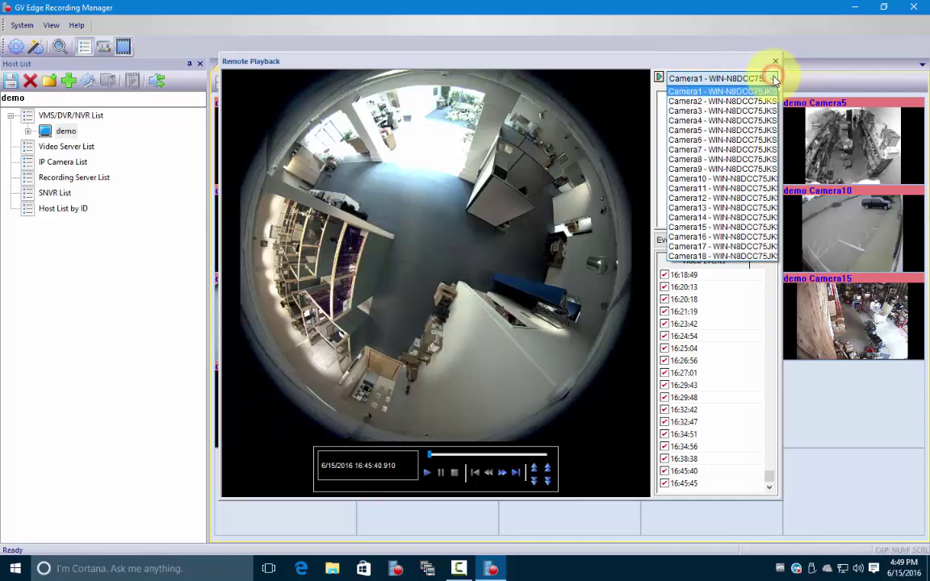
left_click(713, 236)
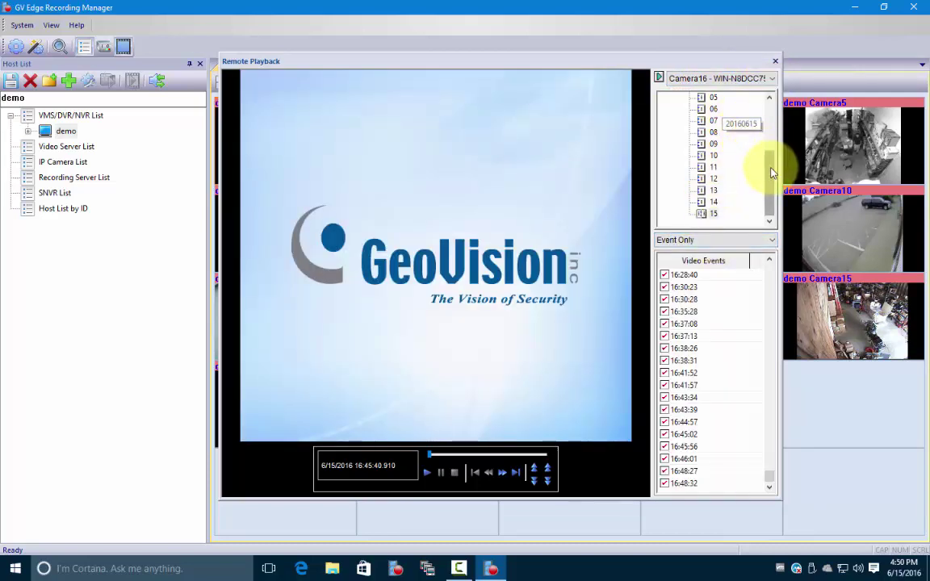
left_click_drag(771, 172, 772, 114)
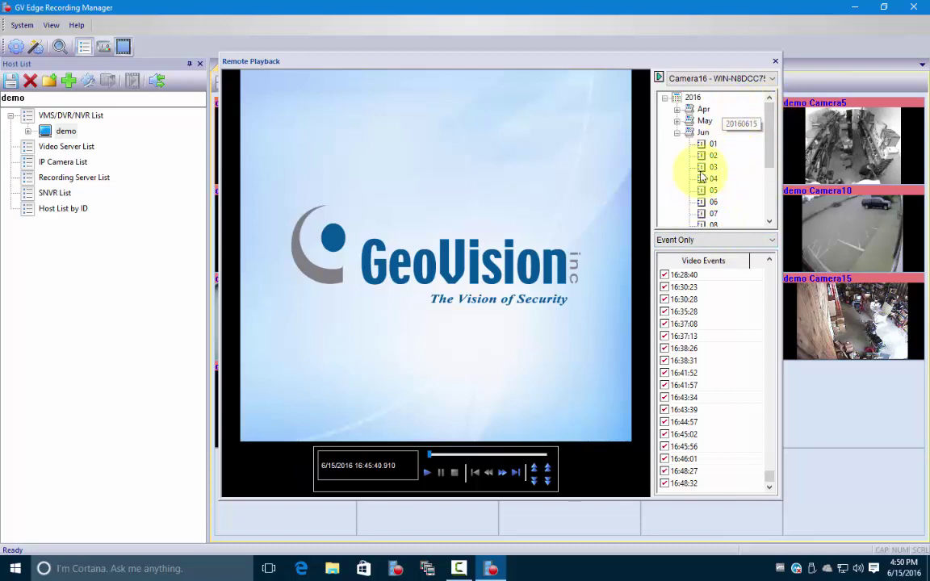